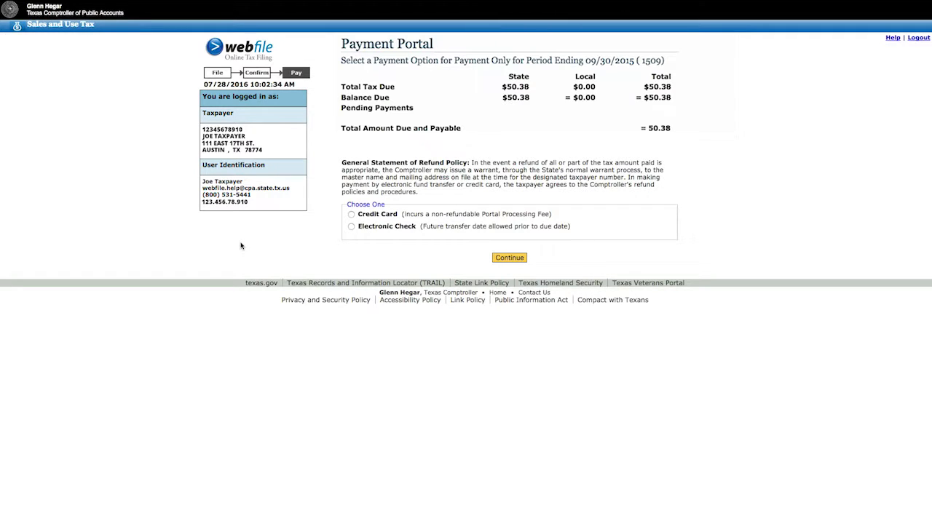
Choose credit card as the payment option and continue
click(353, 216)
click(507, 259)
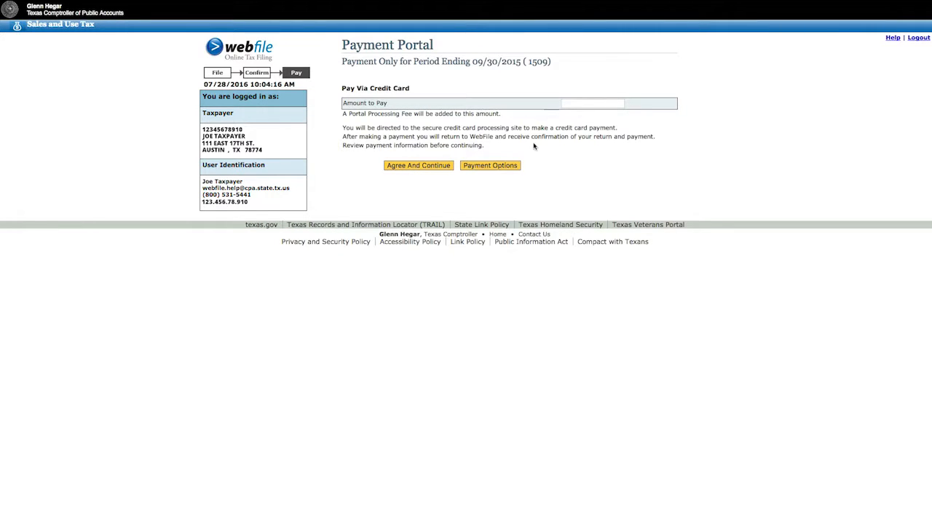
Set the amount to pay to 25.00, agree, and continue past the credit card verification page
click(565, 103)
text(25.00)
click(419, 167)
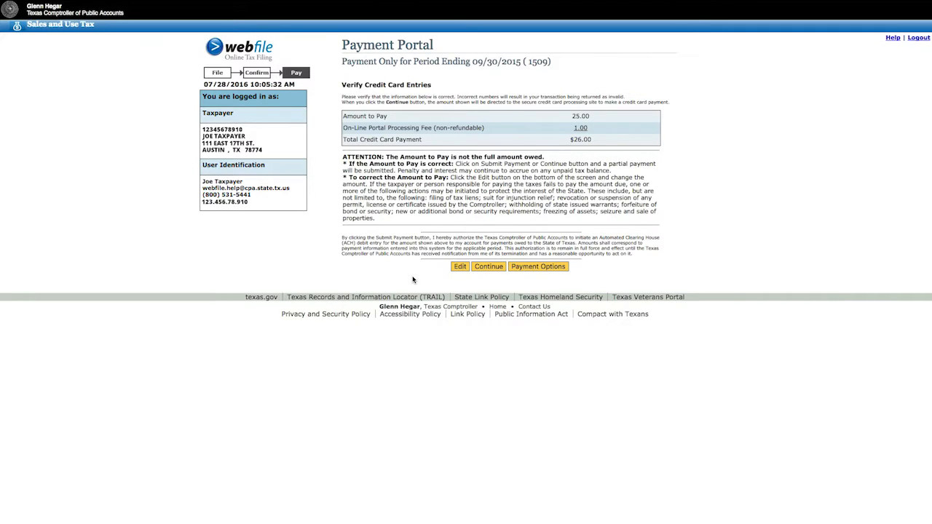
click(488, 267)
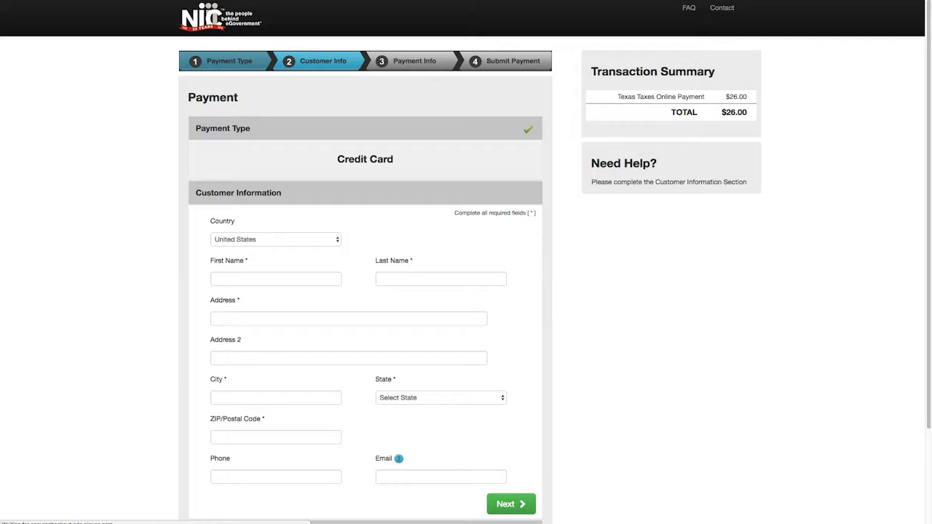
Fill in the customer's first and last name
click(276, 279)
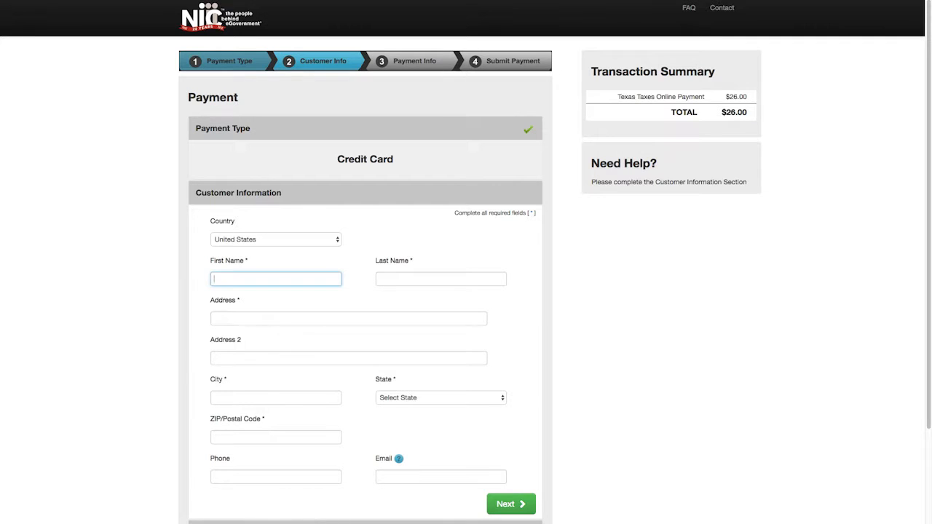
text(Joe)
key(Tab)
text(T)
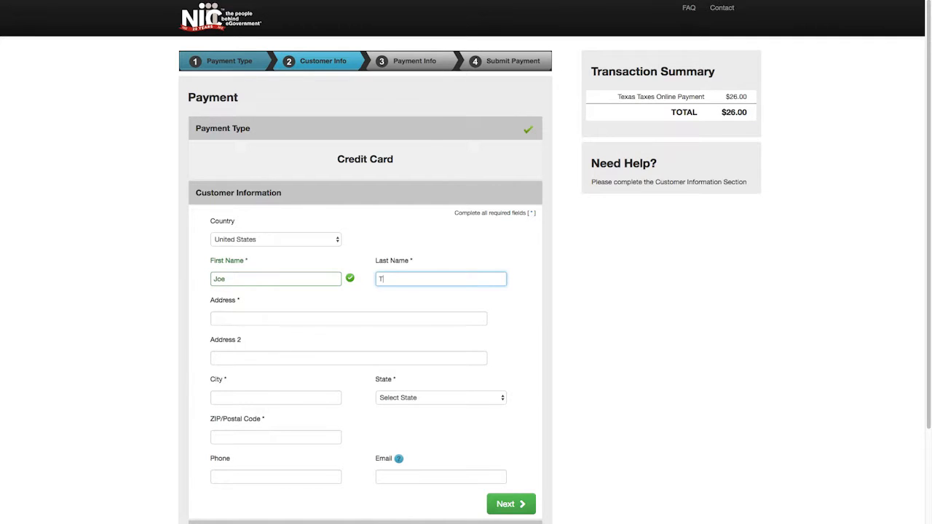
text(axpayer)
key(Tab)
Fill in the customer's street address, city, state TX and ZIP code, then proceed to payment info
text(111 East 17th Street)
key(Tab)
key(Tab)
text(Austin)
key(Tab)
text(tx)
key(Tab)
text(78774)
key(Tab)
key(Tab)
key(Tab)
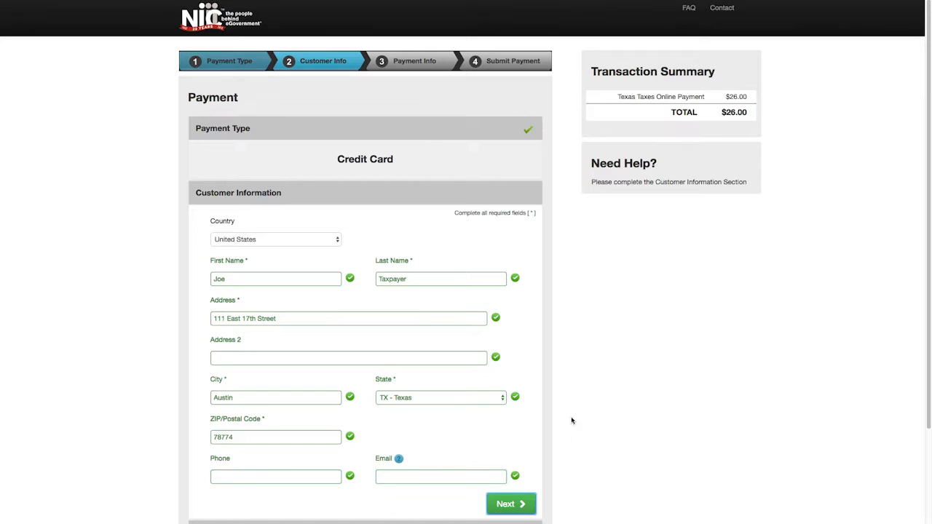
click(521, 502)
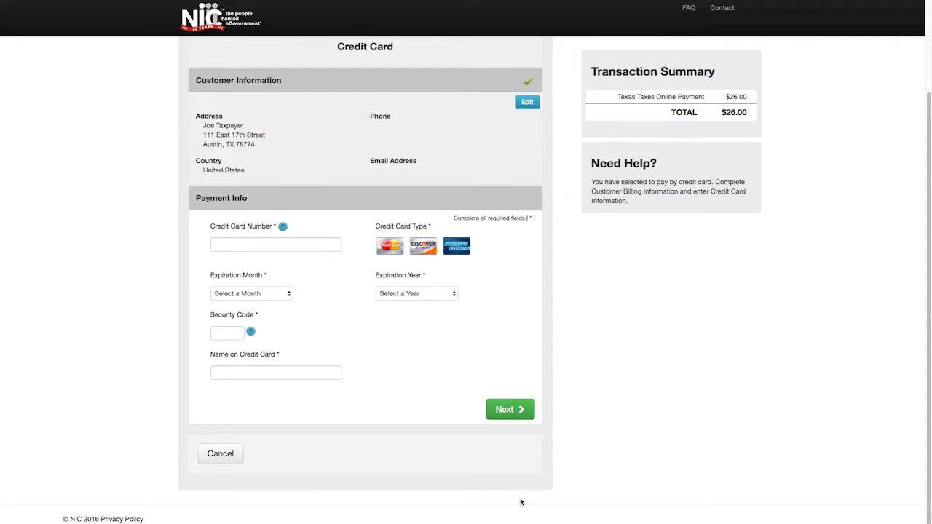
Enter the credit card number
click(273, 244)
text(4111111111111111)
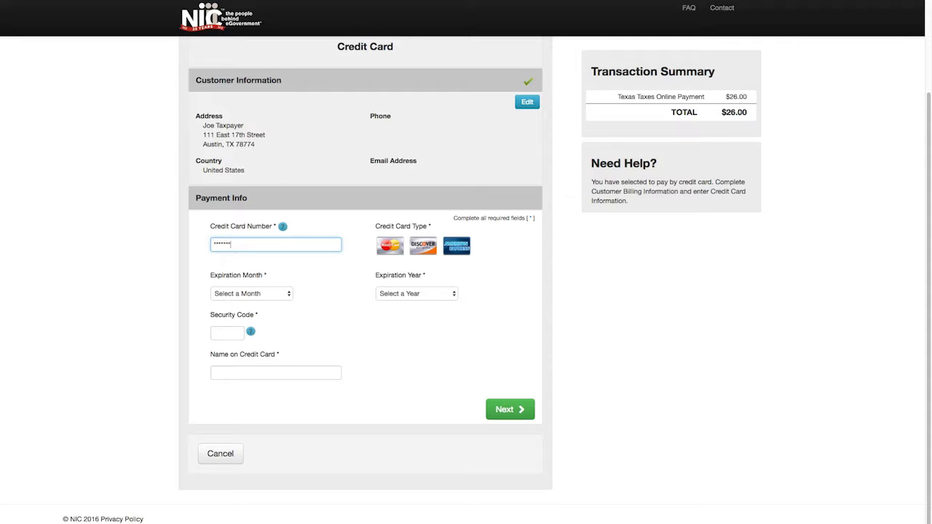
Set the expiration month to January and enter the card's security code
click(251, 293)
click(232, 305)
click(227, 333)
text(123)
Enter the cardholder's name, set the expiration year to 2018, and continue to review
key(Tab)
text(Joe Taxpayer)
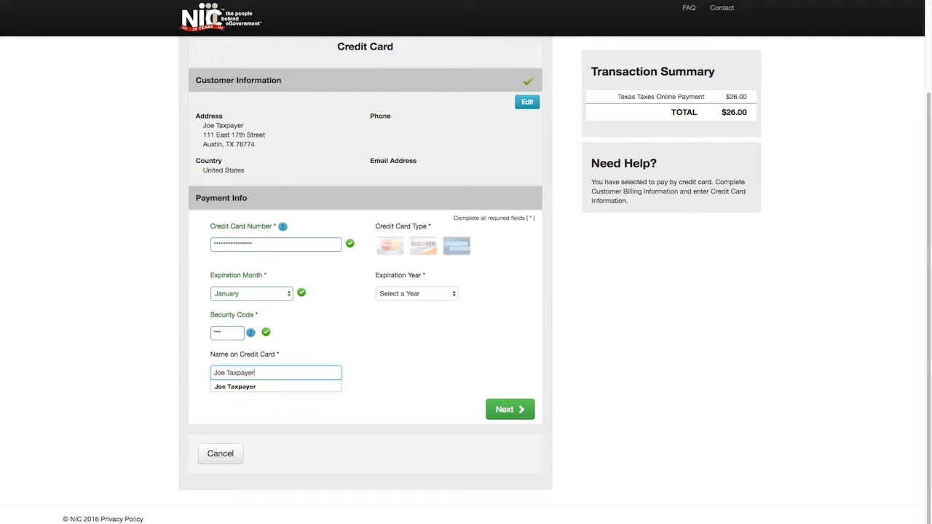
click(415, 294)
click(409, 323)
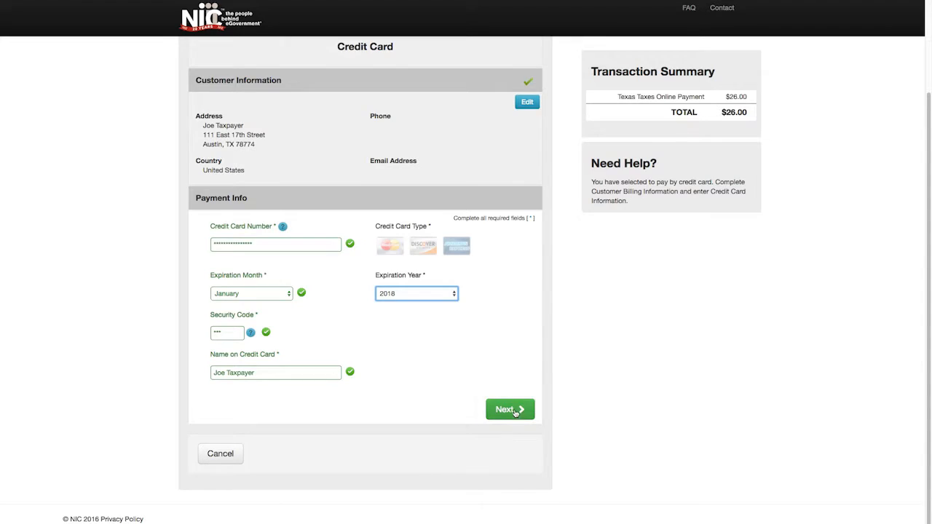
click(510, 409)
Enter the verification characters shown in the image and submit the payment
click(301, 415)
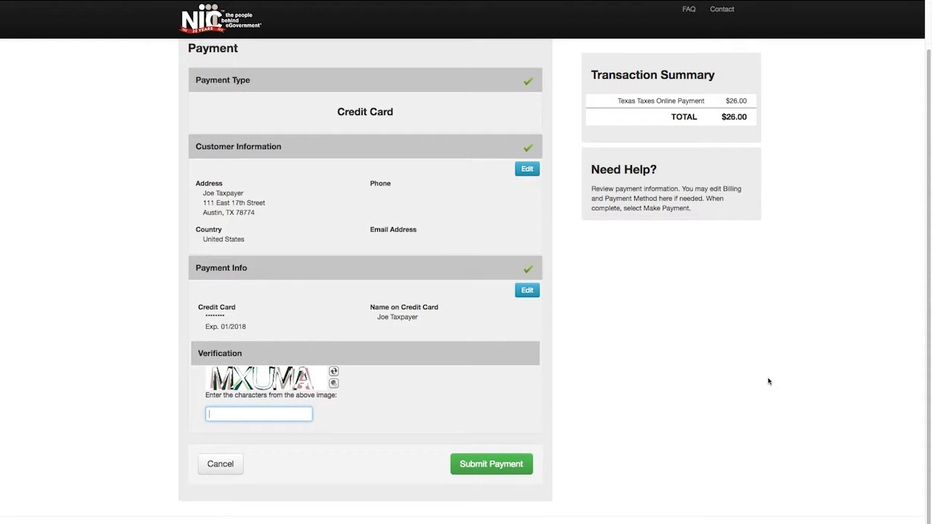
text(MXUMA)
click(509, 467)
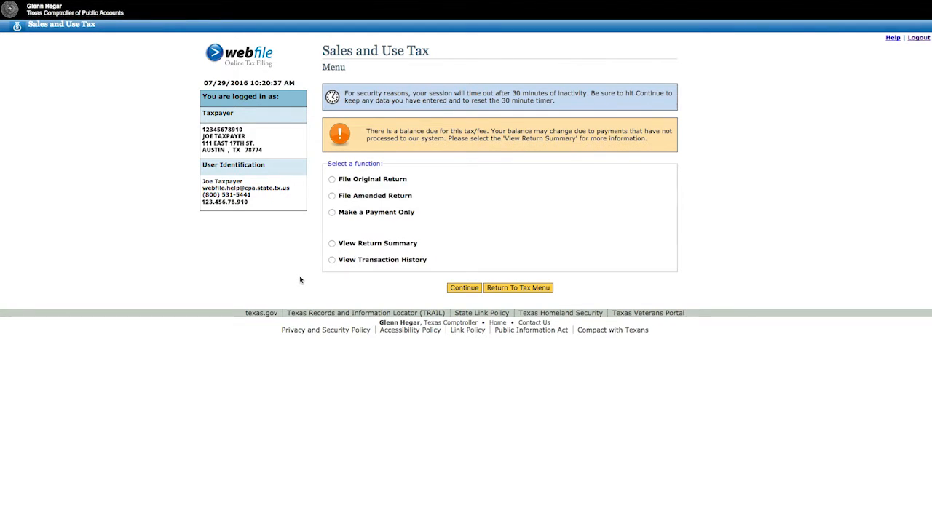
Open the transaction history for sales and use tax
click(332, 260)
click(466, 288)
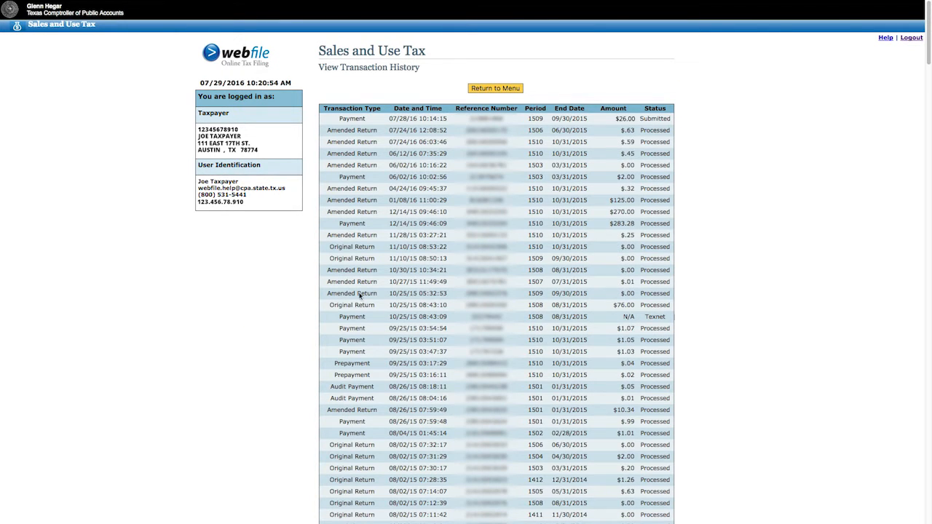